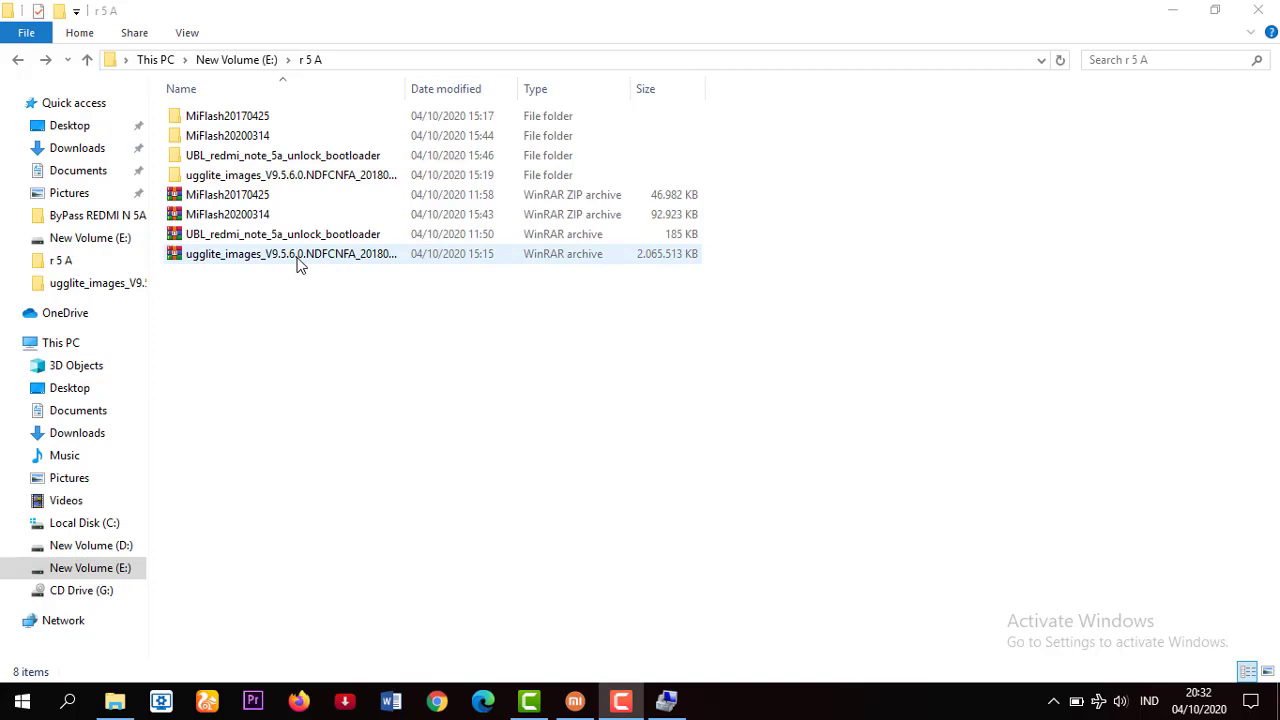
pyautogui.click(390, 261)
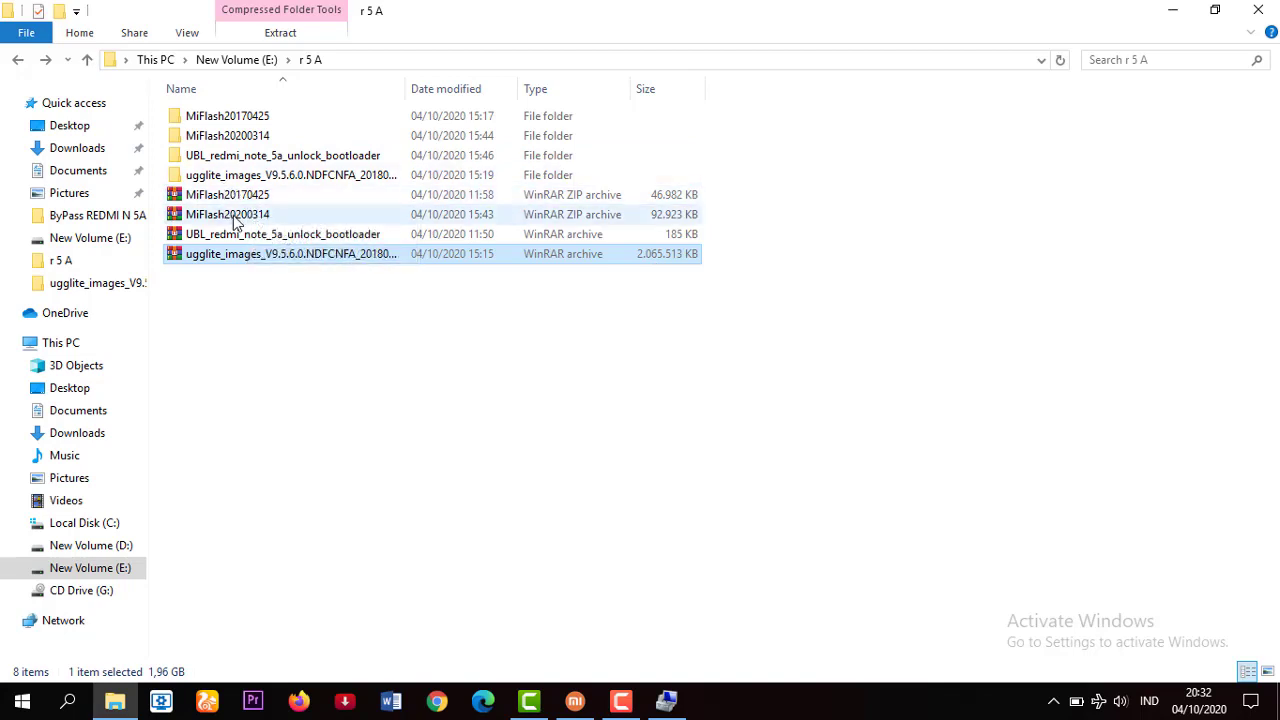
pyautogui.click(249, 220)
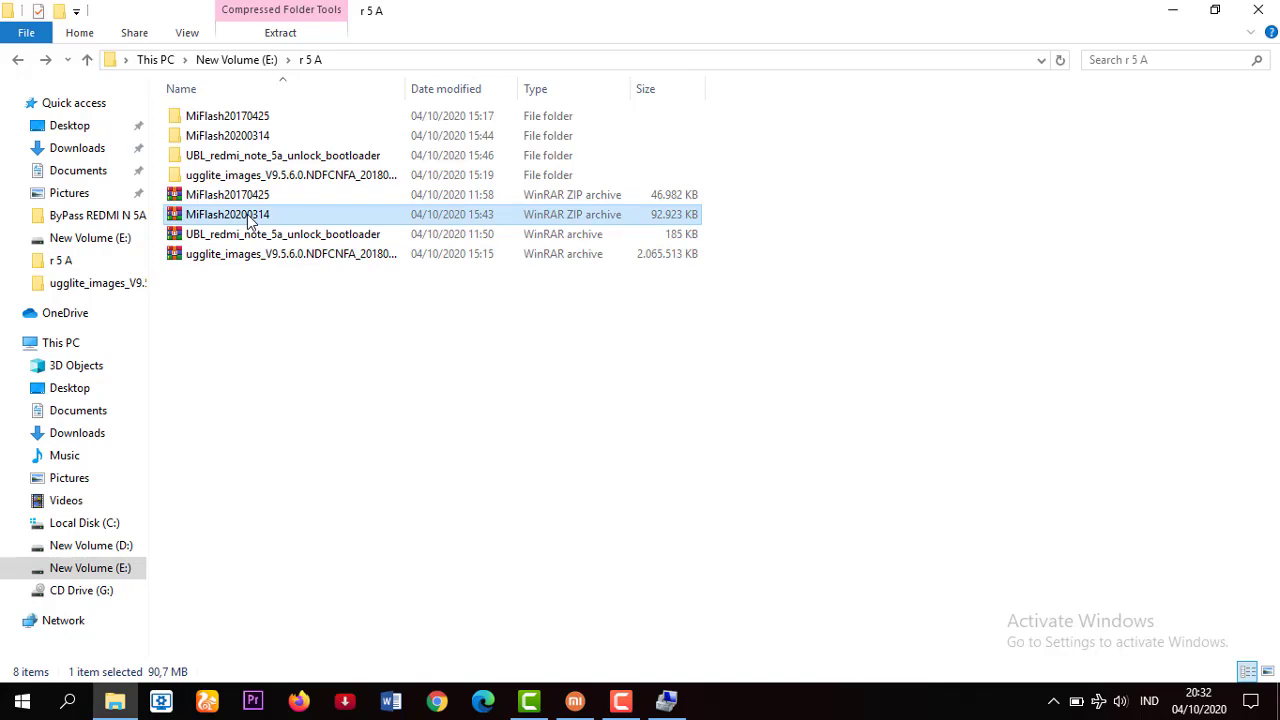
pyautogui.click(200, 257)
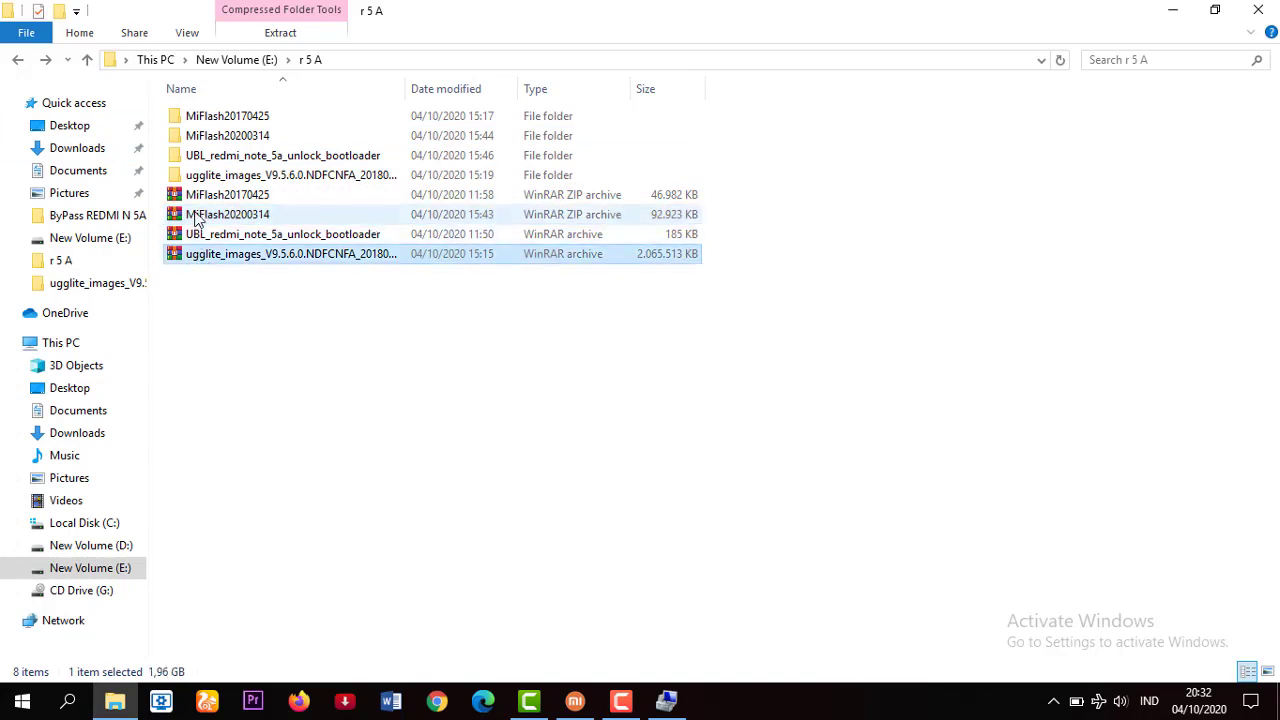
pyautogui.click(198, 218)
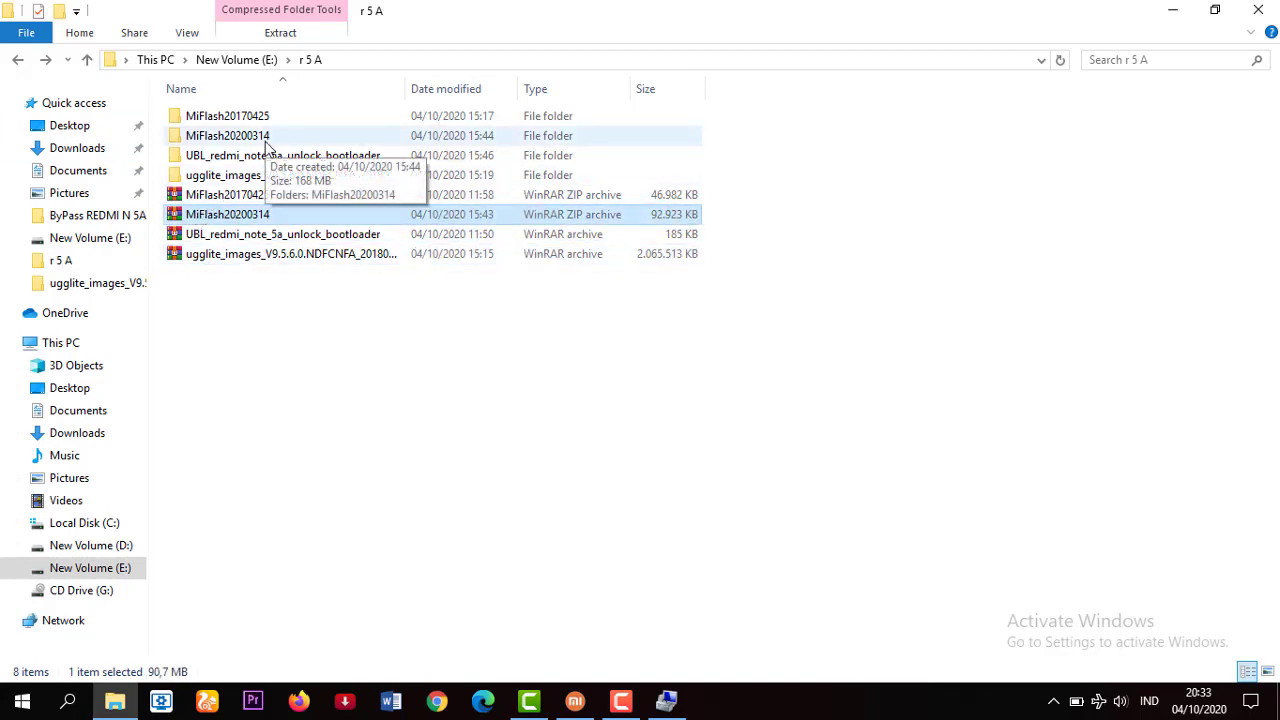
# Run XiaoMiFlash as administrator from the nested MiFlash20200314 folder and maximize the MiFlash window
pyautogui.doubleClick(268, 138)
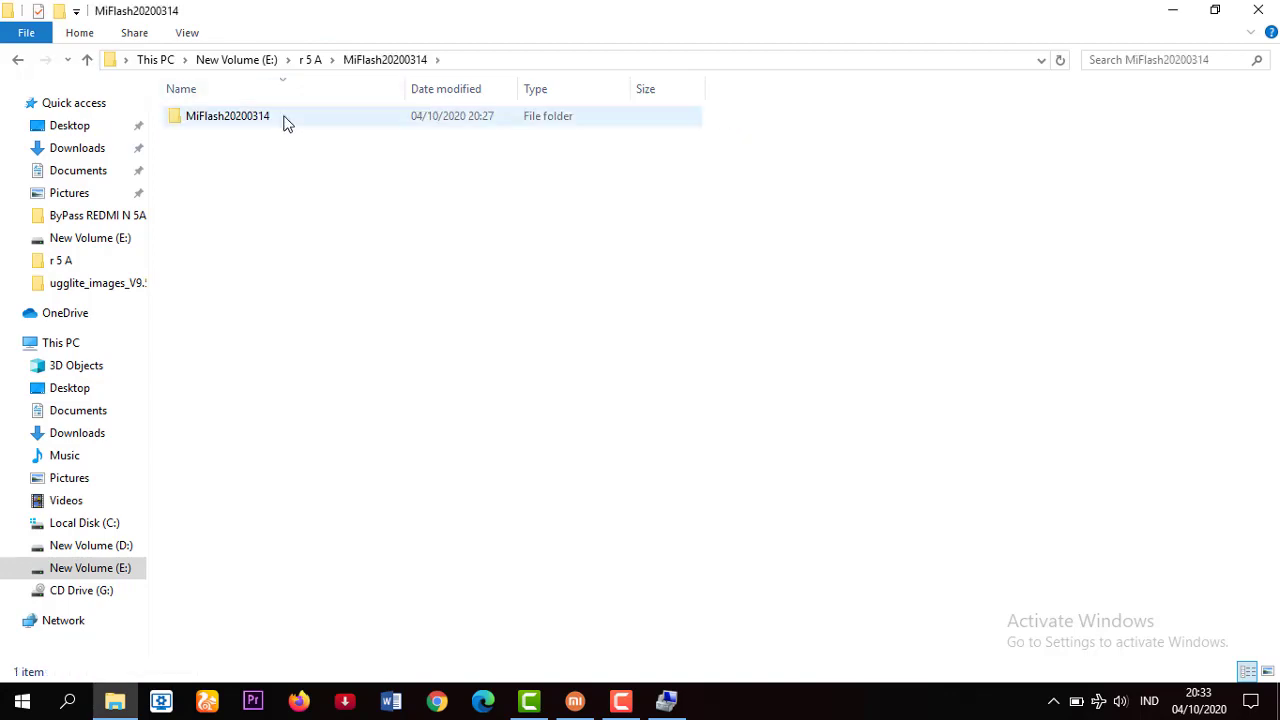
pyautogui.doubleClick(286, 120)
pyautogui.scroll(-3, 330, 560)
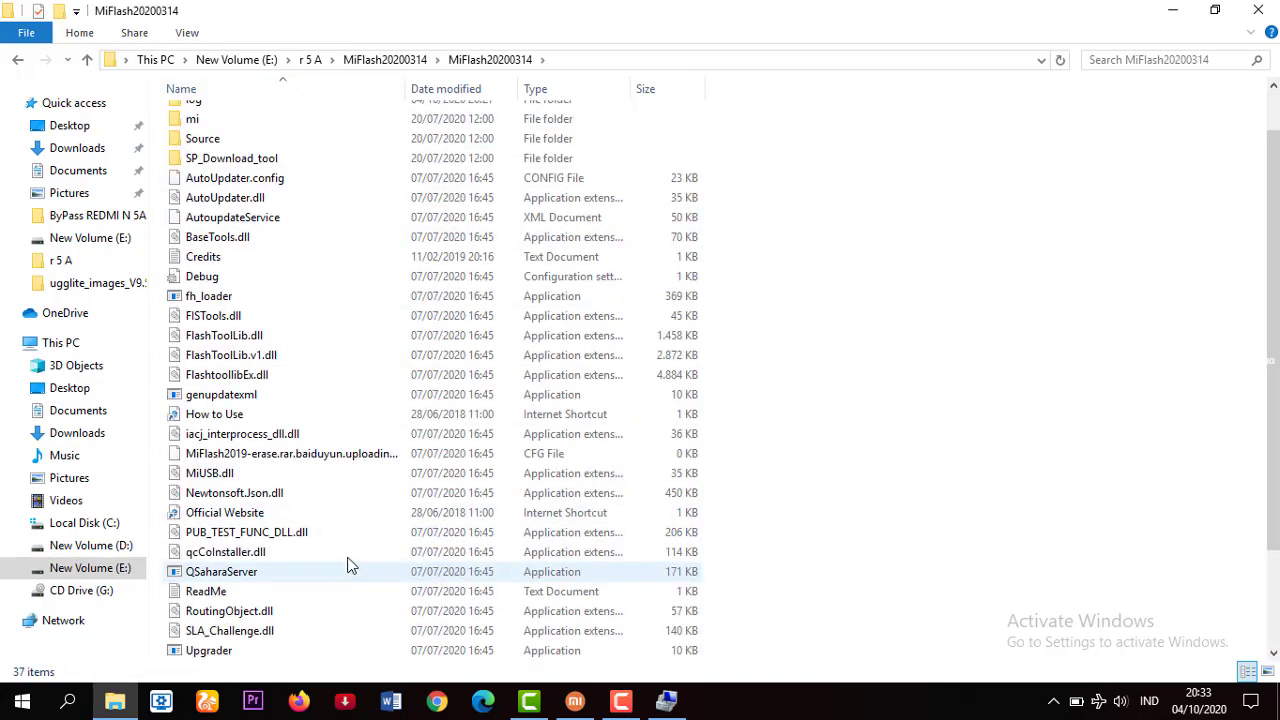
pyautogui.click(260, 571)
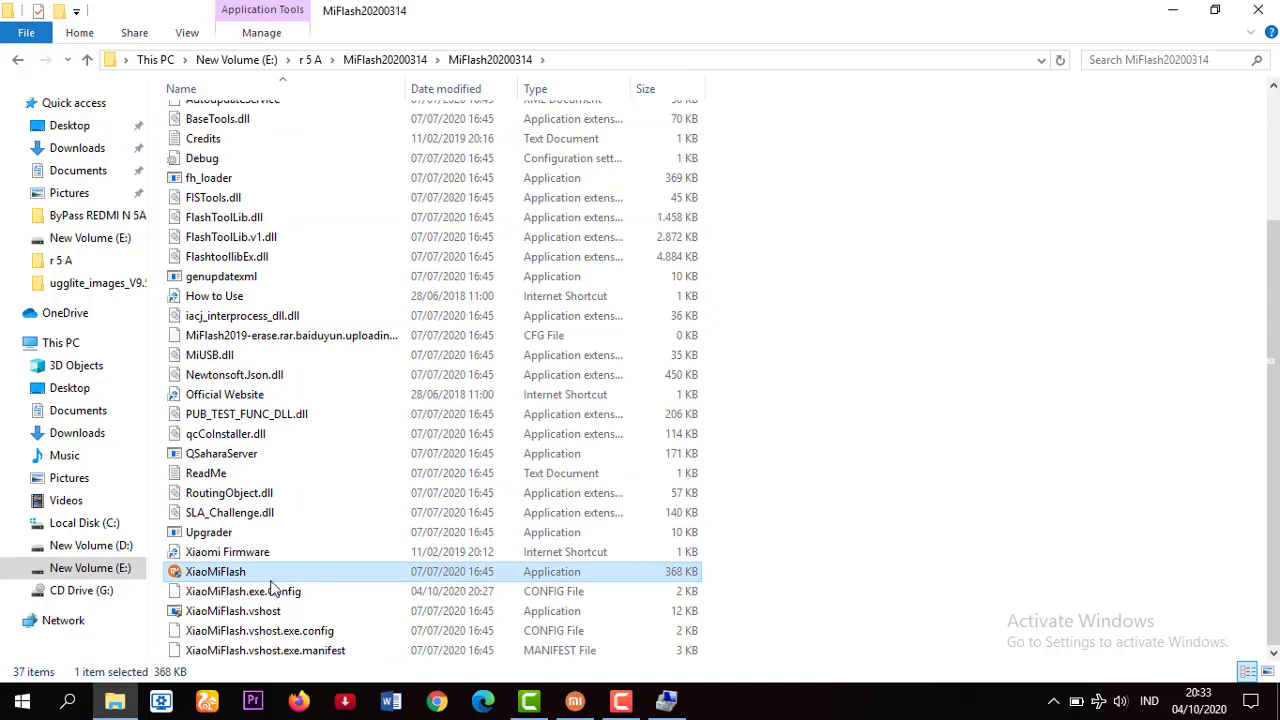
pyautogui.rightClick(279, 576)
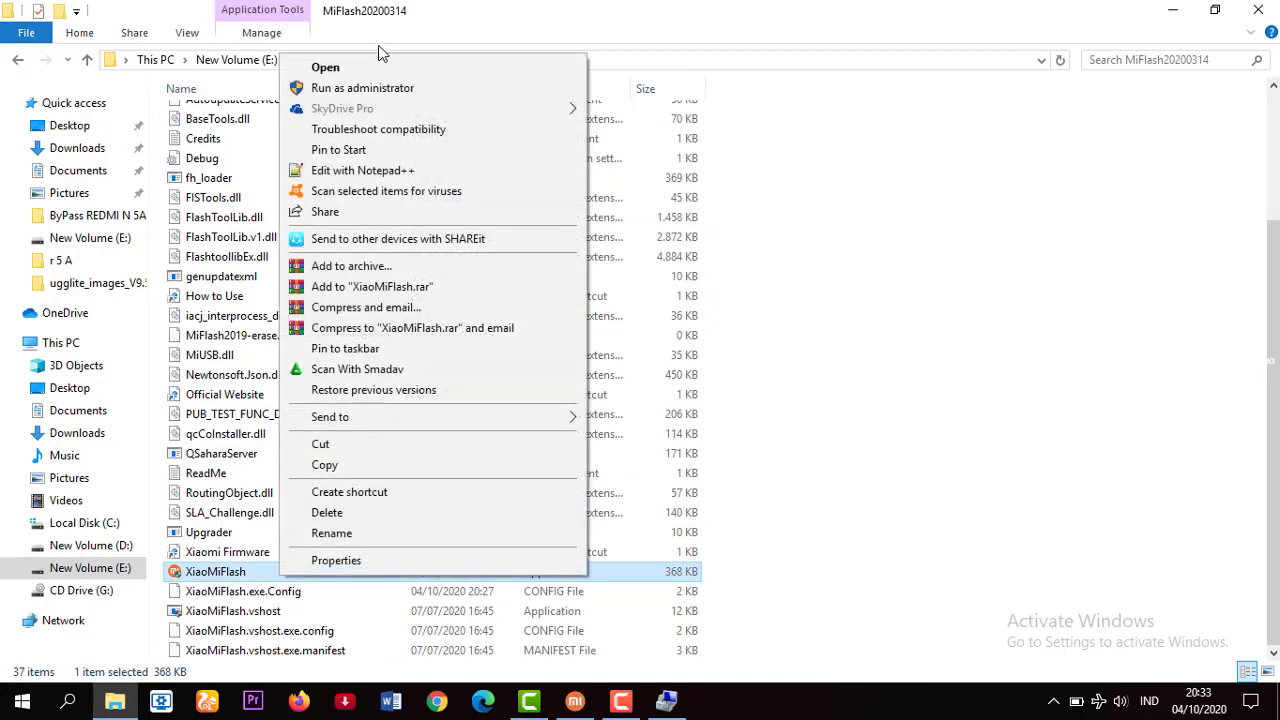
pyautogui.click(369, 88)
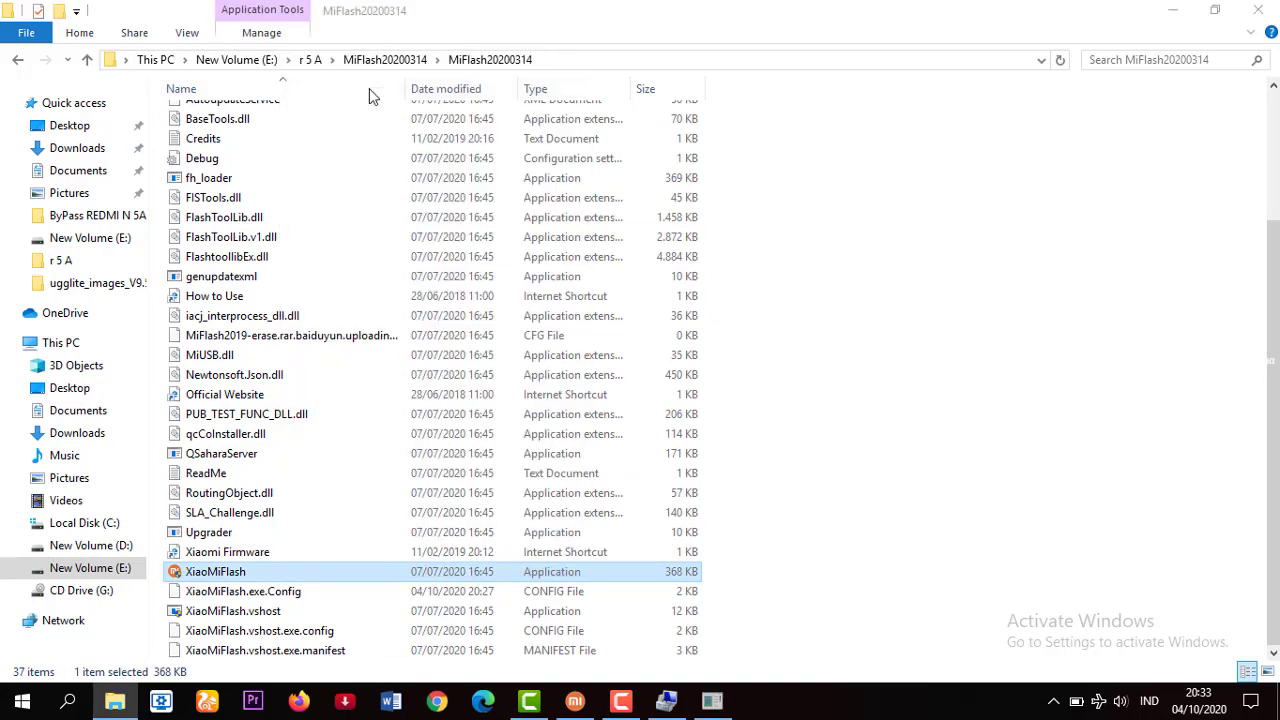
pyautogui.click(620, 510)
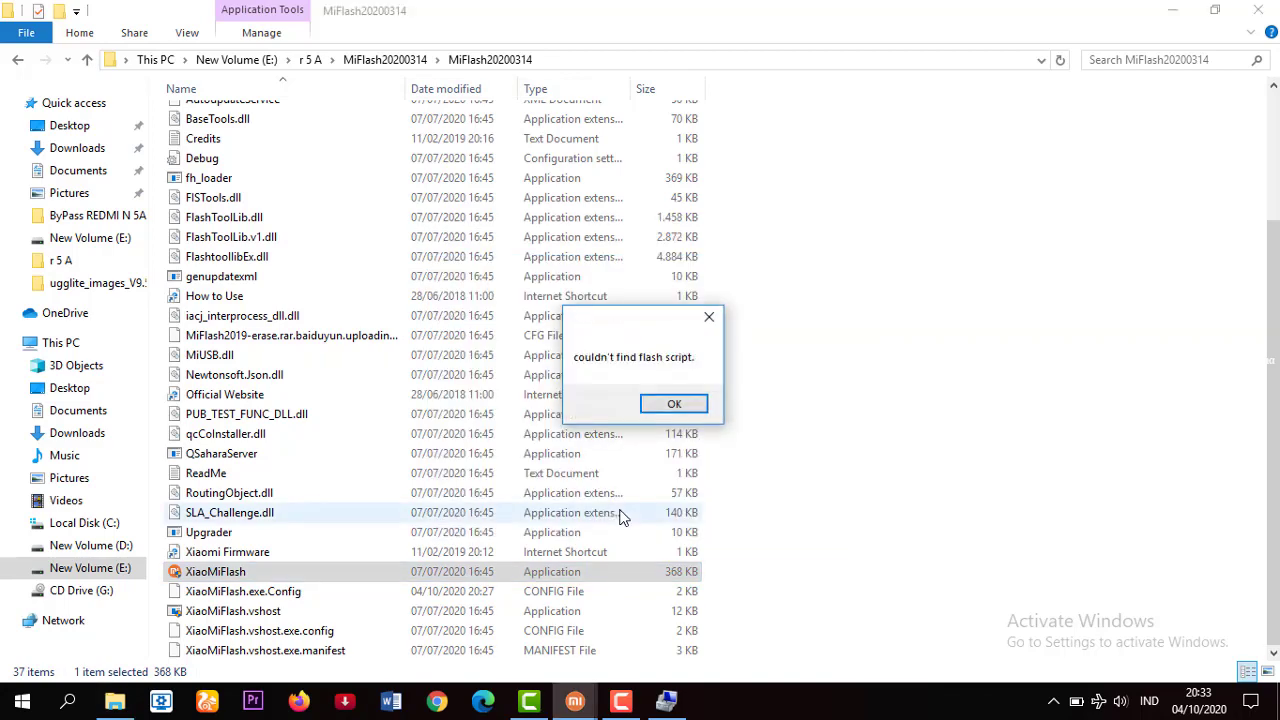
pyautogui.click(671, 406)
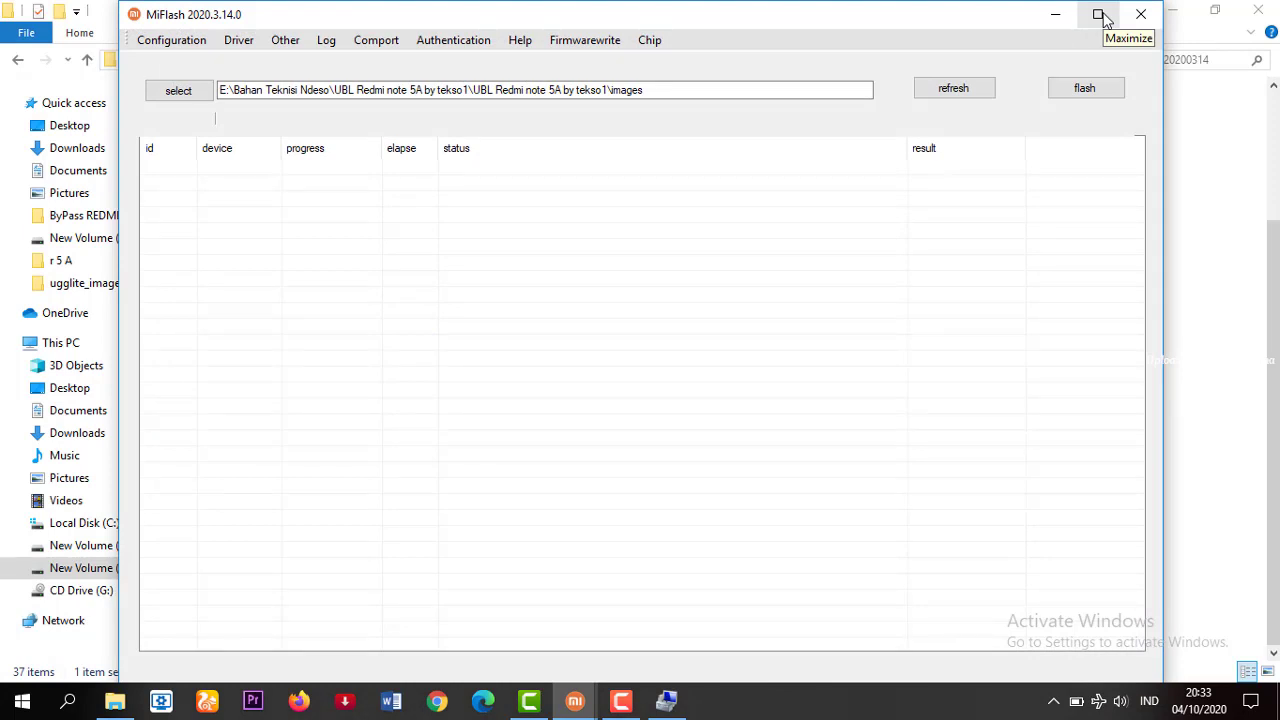
pyautogui.click(1100, 15)
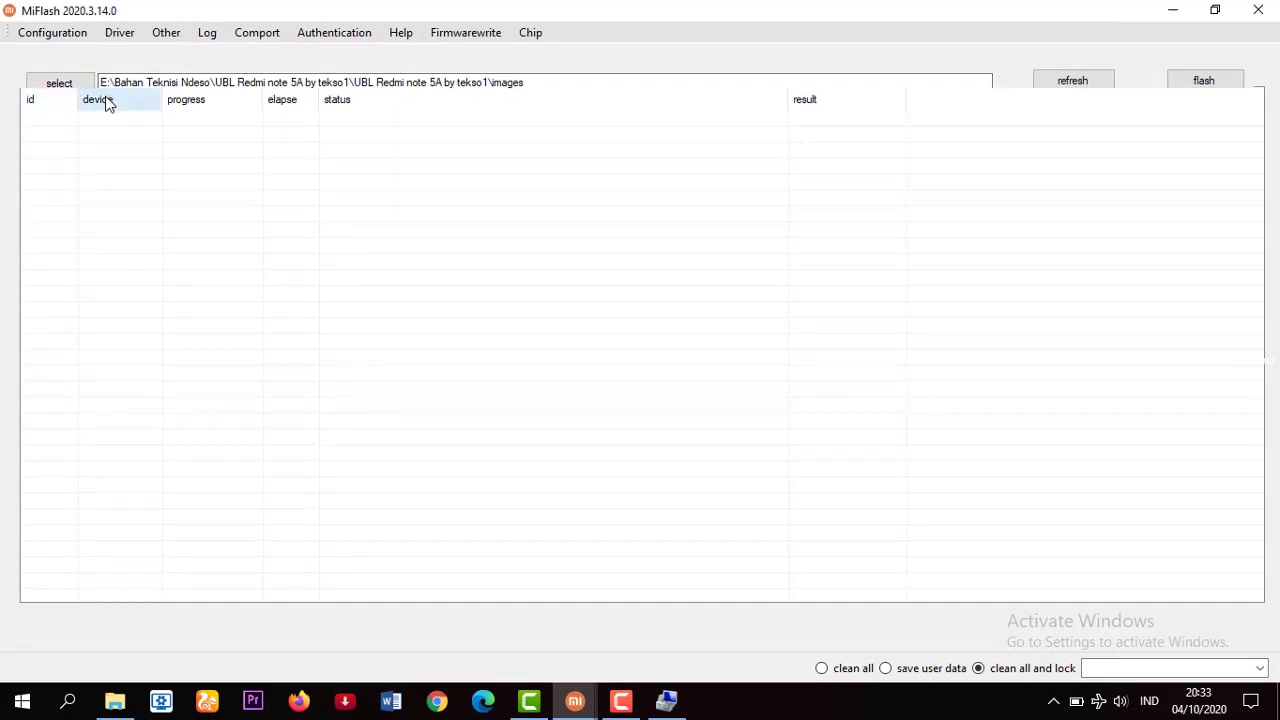
# Set the software path to the images folder inside the Desktop's ugglite_images_V9.5.6.0.NDFCNFA_20180511.0000.00_7.1_cn folder
pyautogui.moveTo(115, 703)
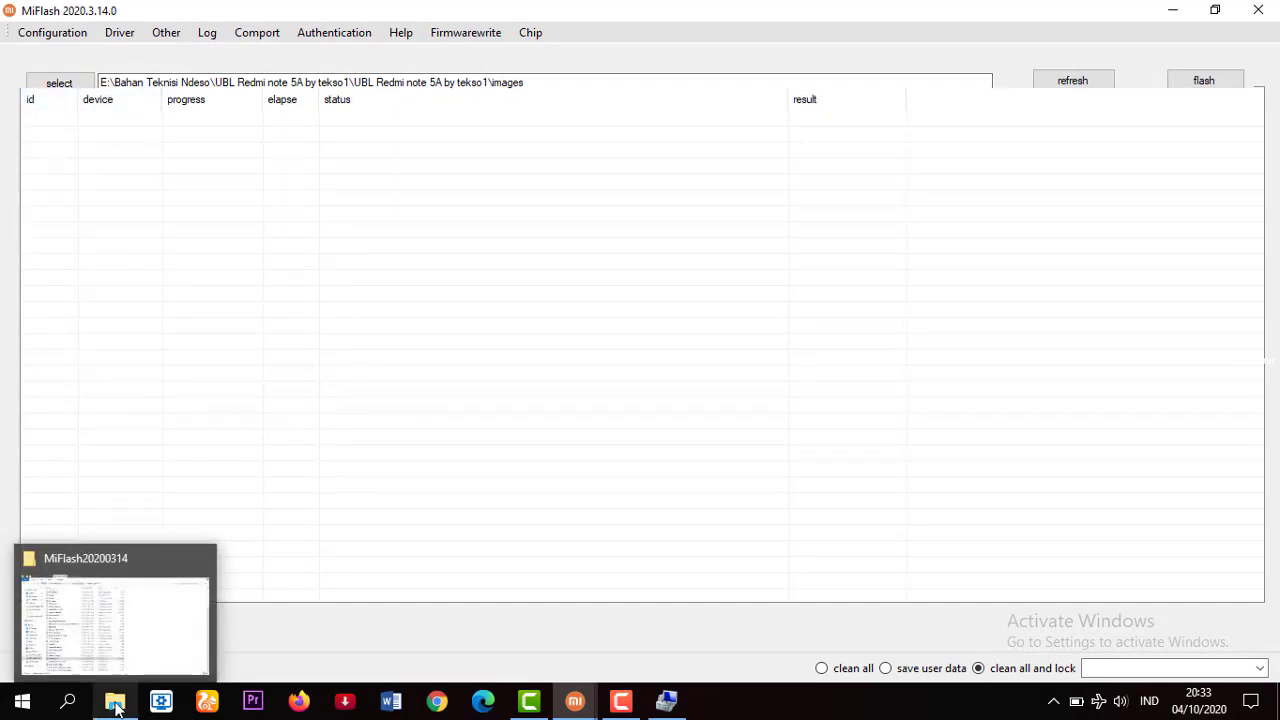
pyautogui.click(56, 86)
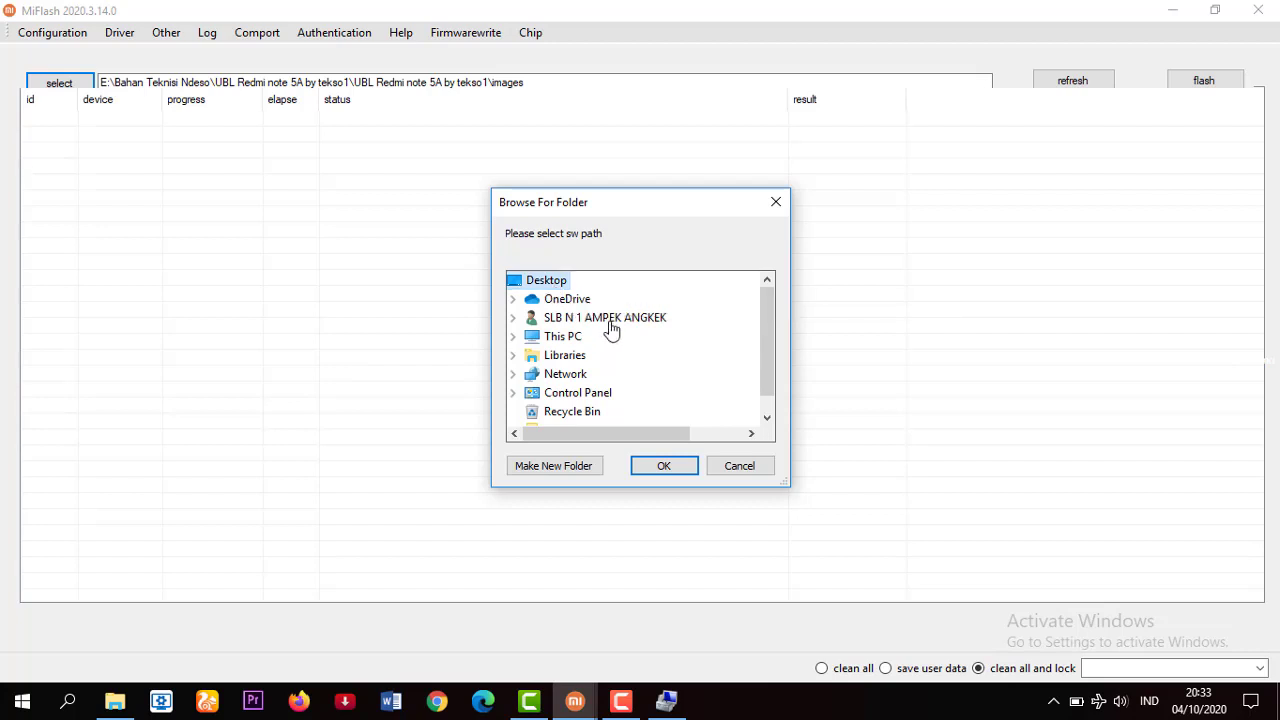
pyautogui.scroll(-1, 609, 332)
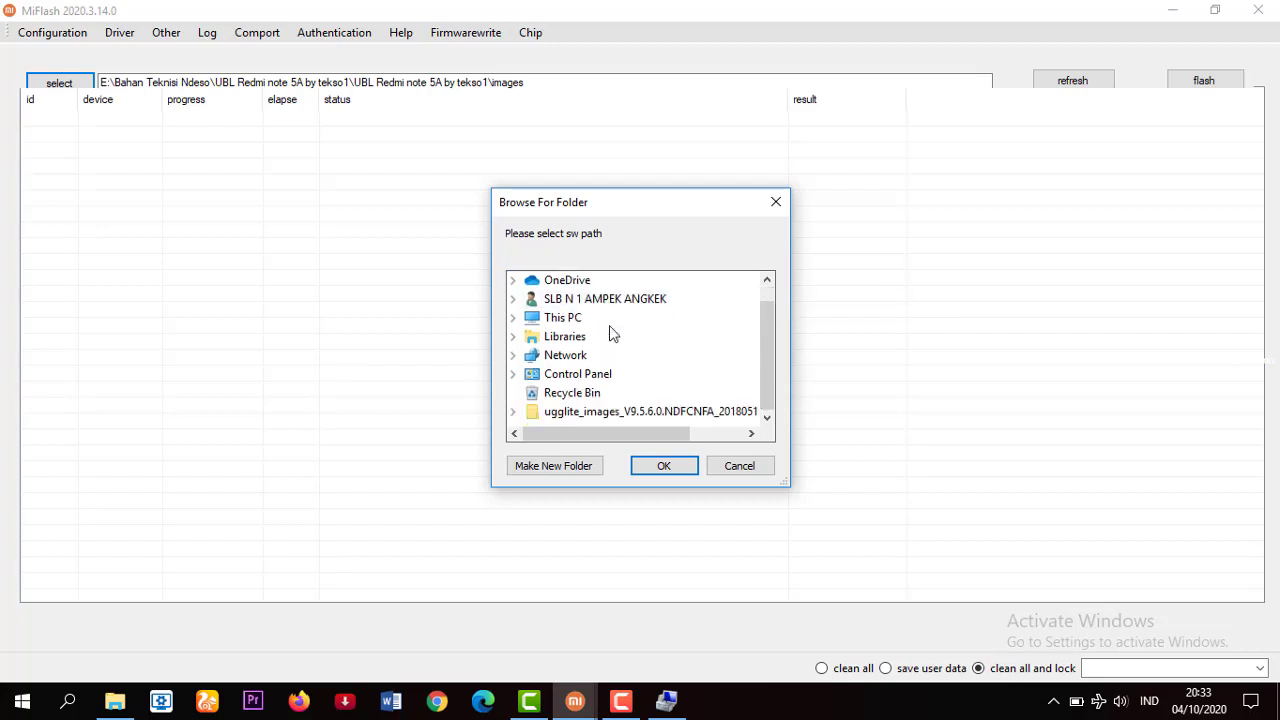
pyautogui.click(628, 408)
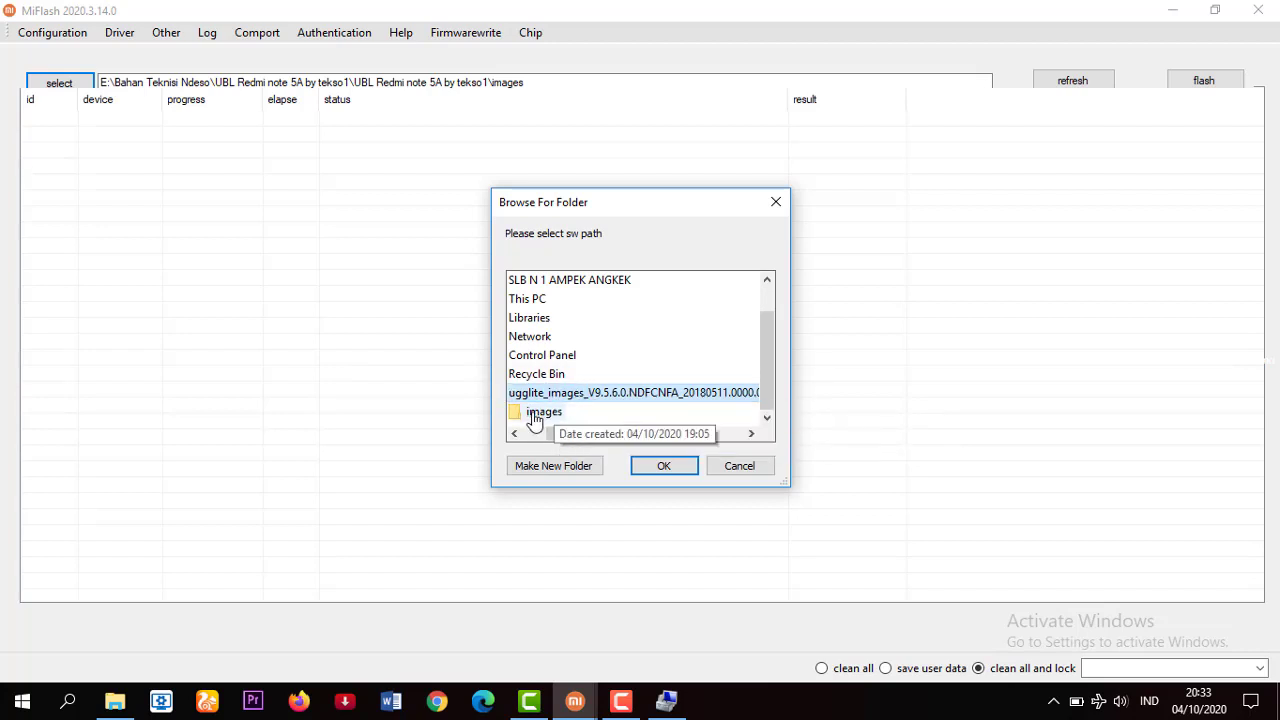
pyautogui.click(543, 413)
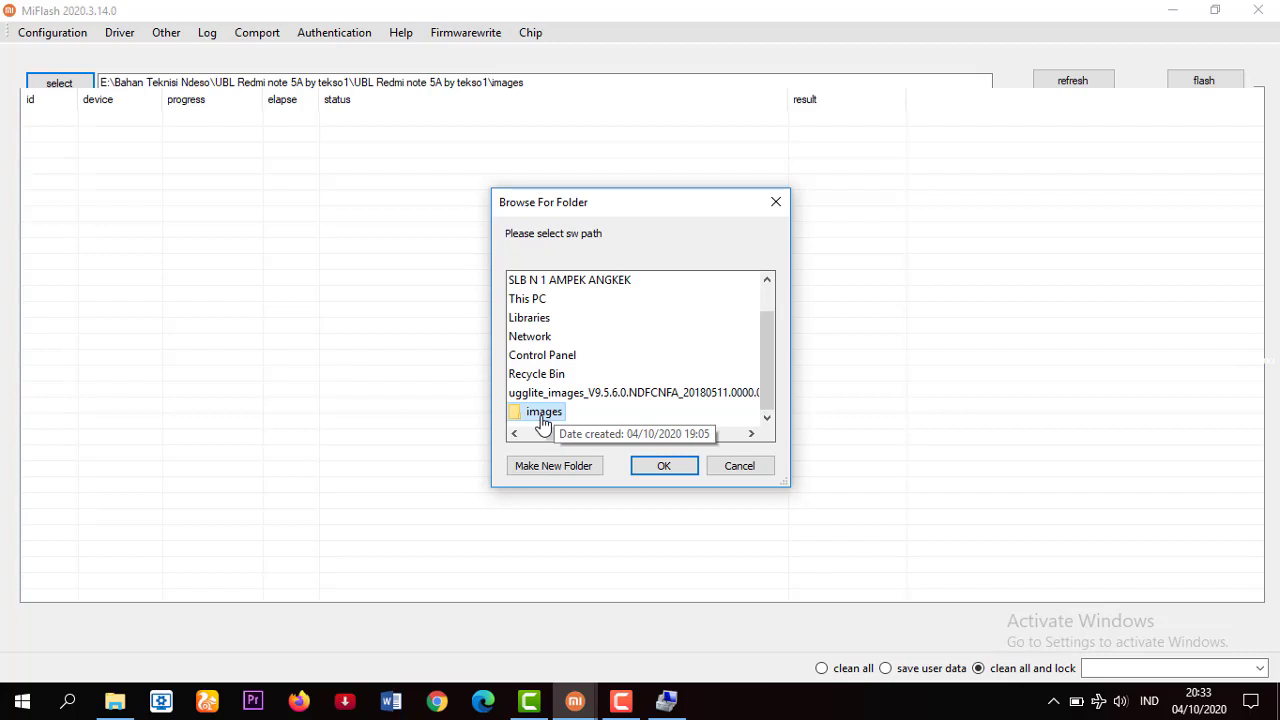
pyautogui.click(663, 476)
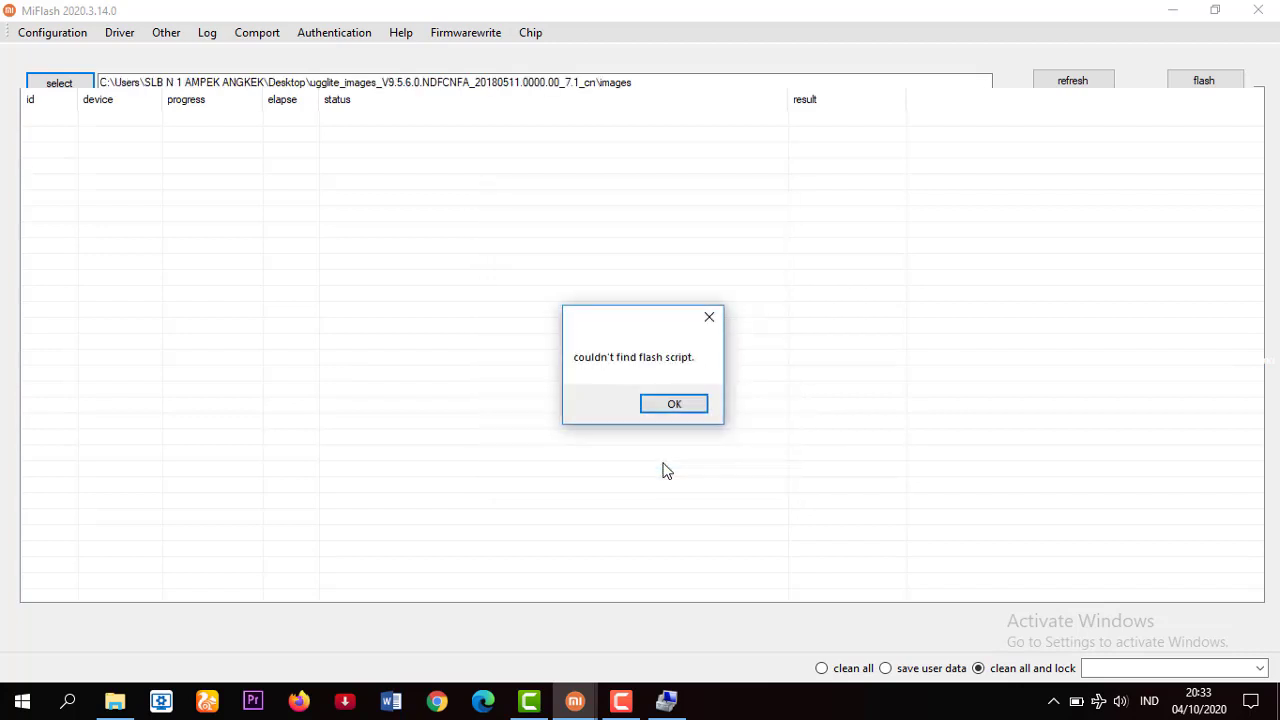
pyautogui.click(690, 405)
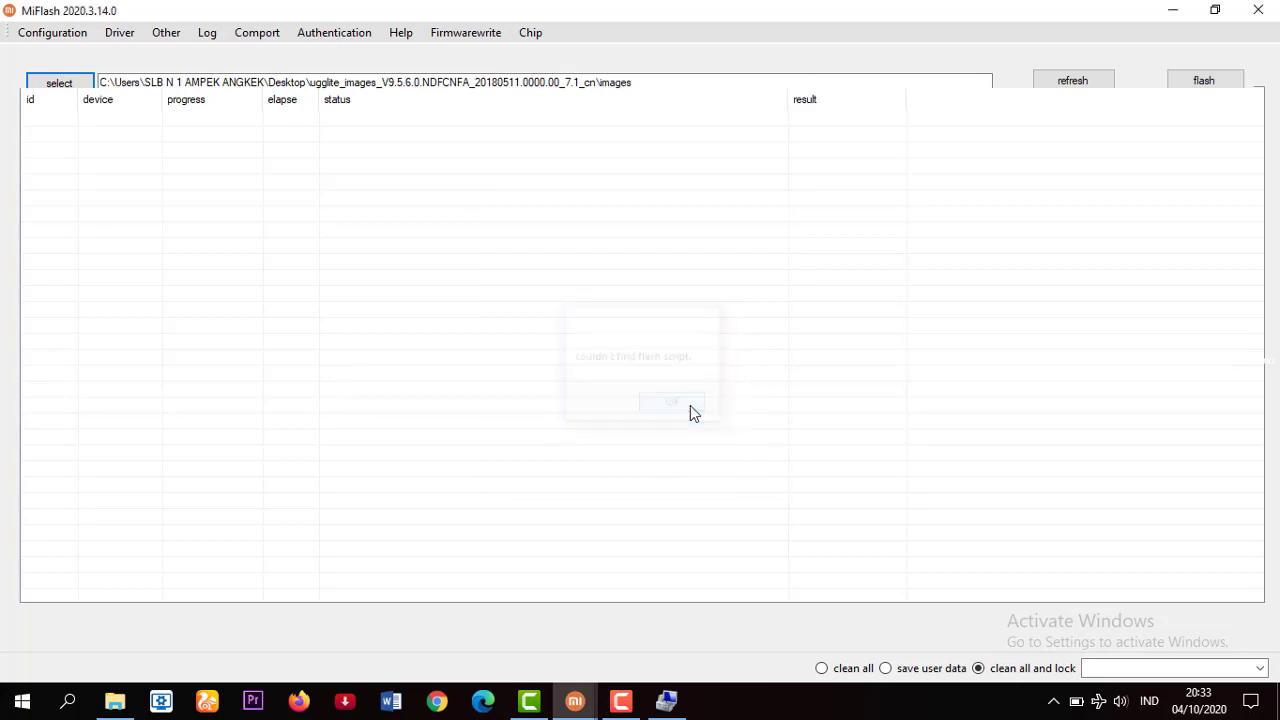
# Refresh the device list and try to flash the phone on COM20 with the clean all option
pyautogui.click(821, 668)
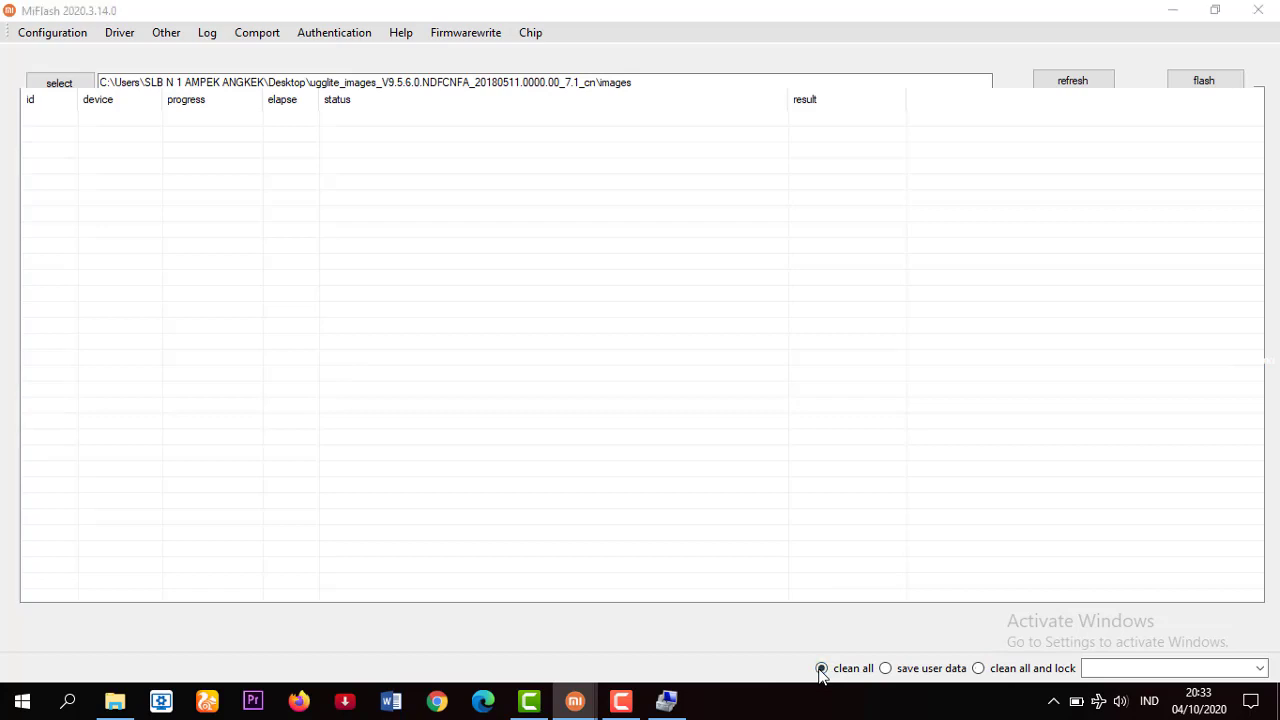
pyautogui.click(674, 405)
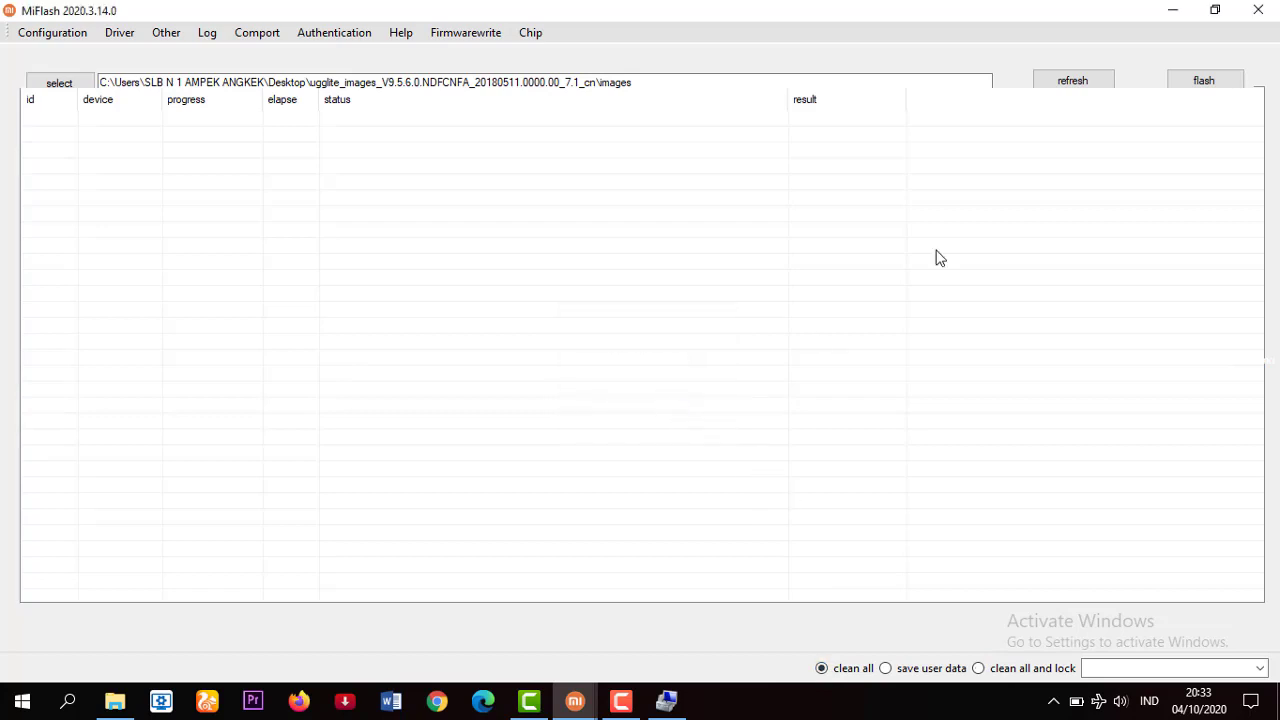
pyautogui.click(1080, 86)
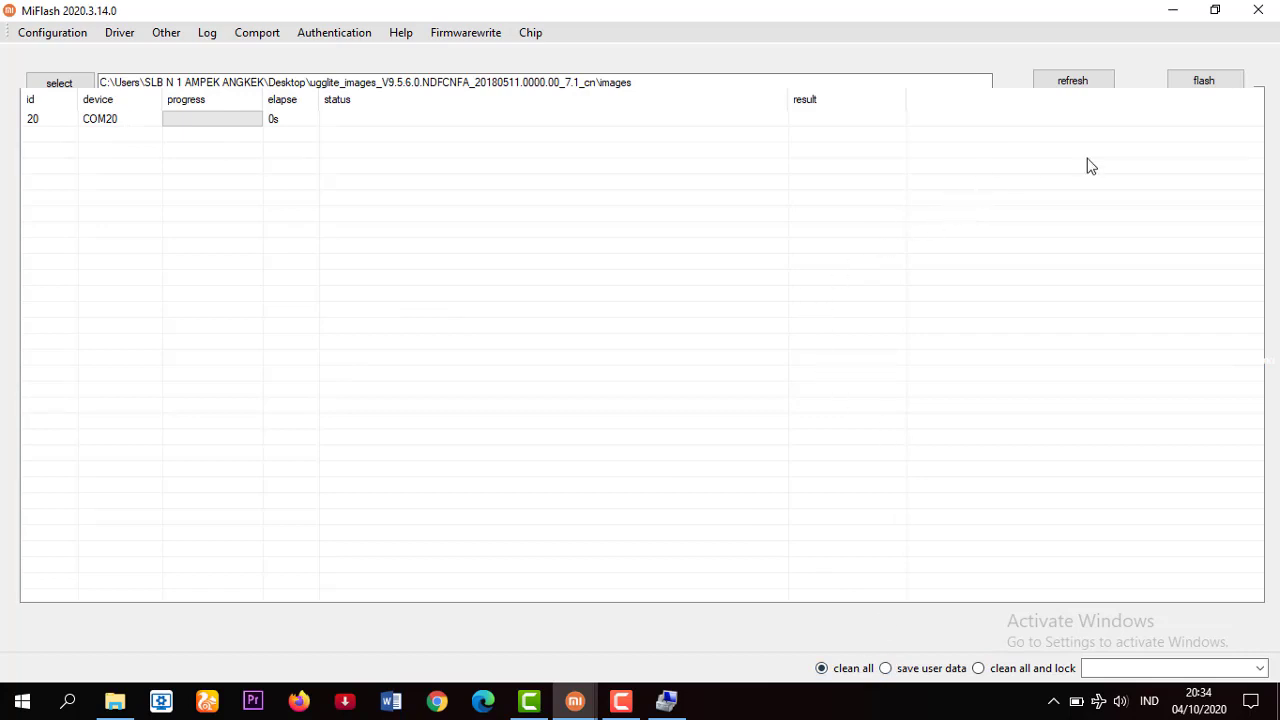
pyautogui.click(1205, 88)
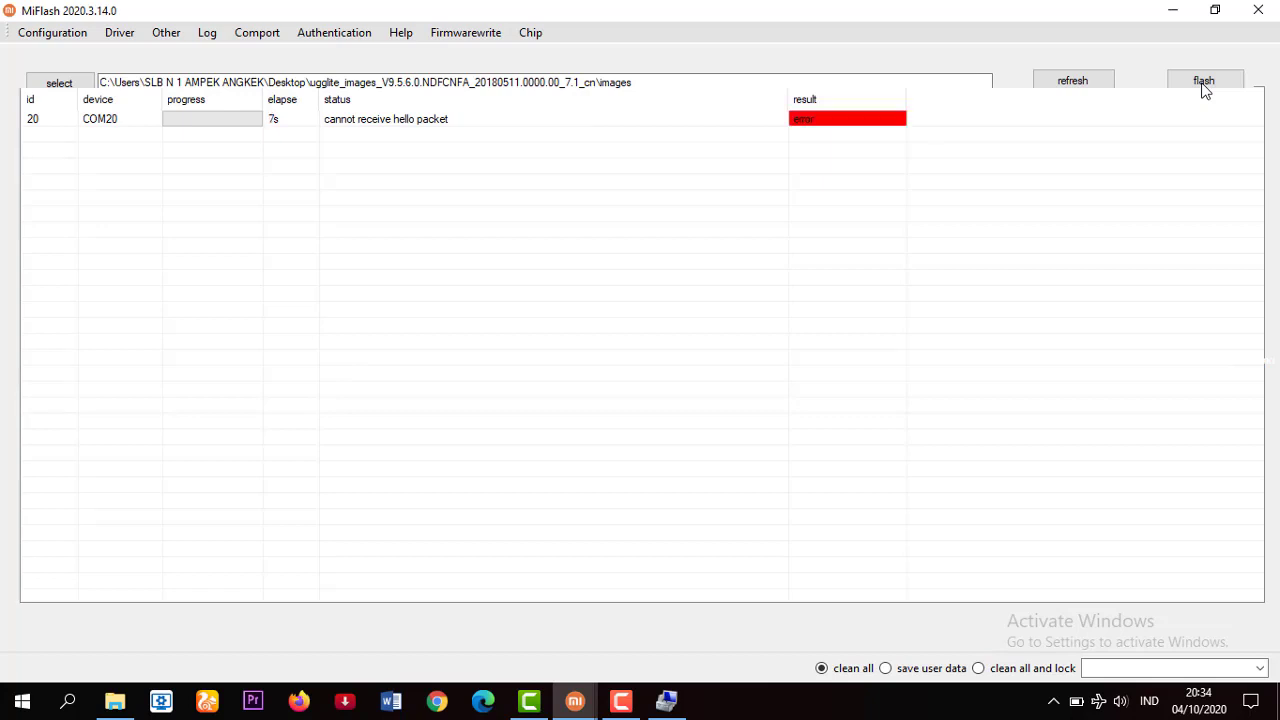
# Refresh the device list again and retry flashing the phone on COM20
pyautogui.click(1073, 84)
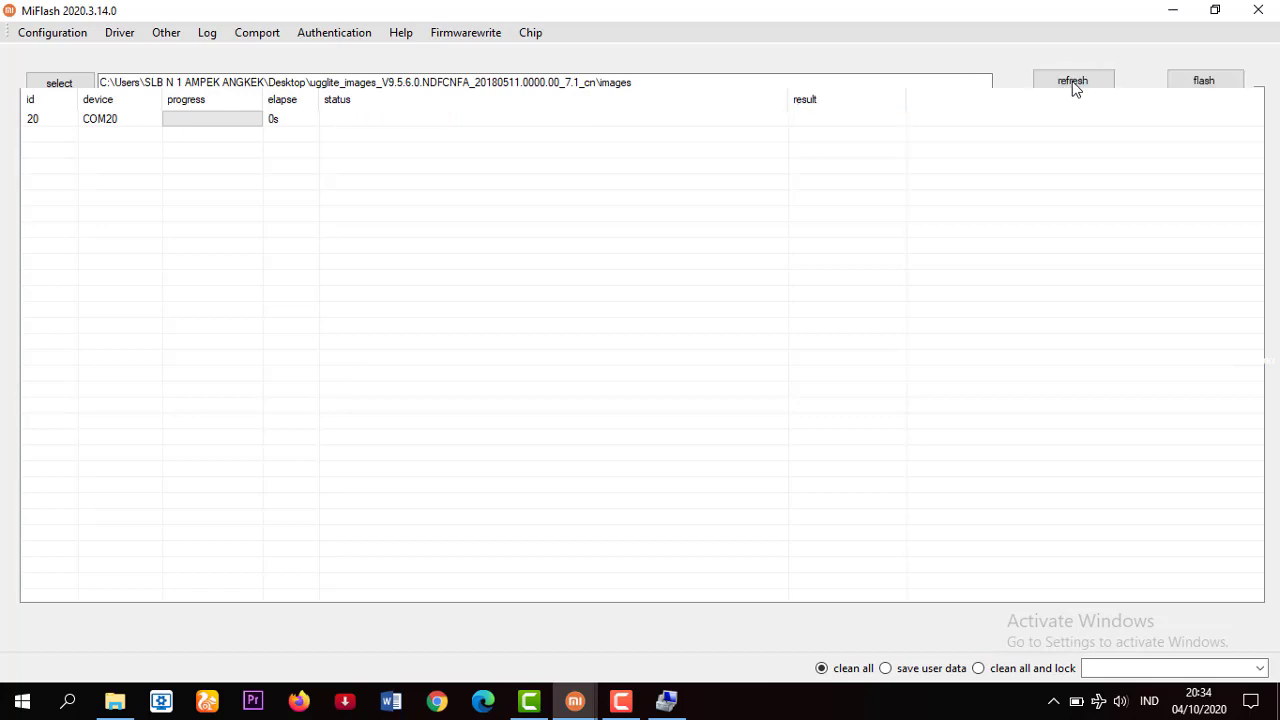
pyautogui.click(1222, 82)
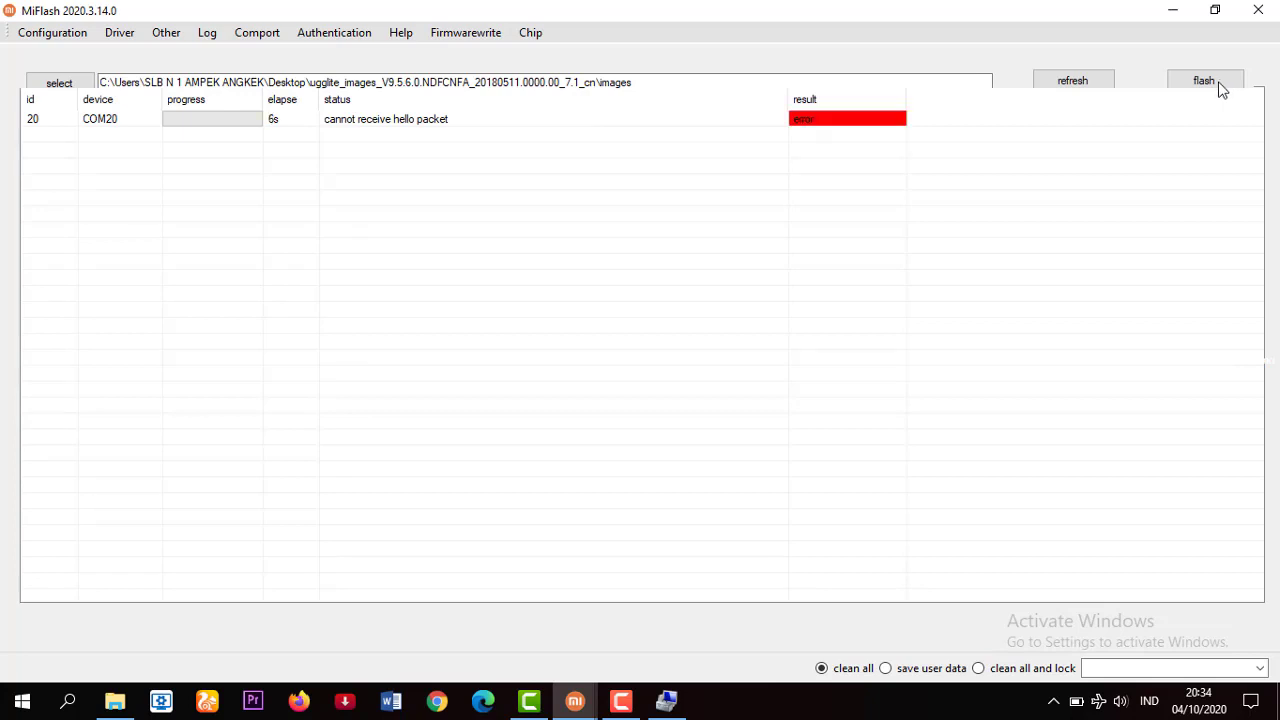
pyautogui.click(621, 701)
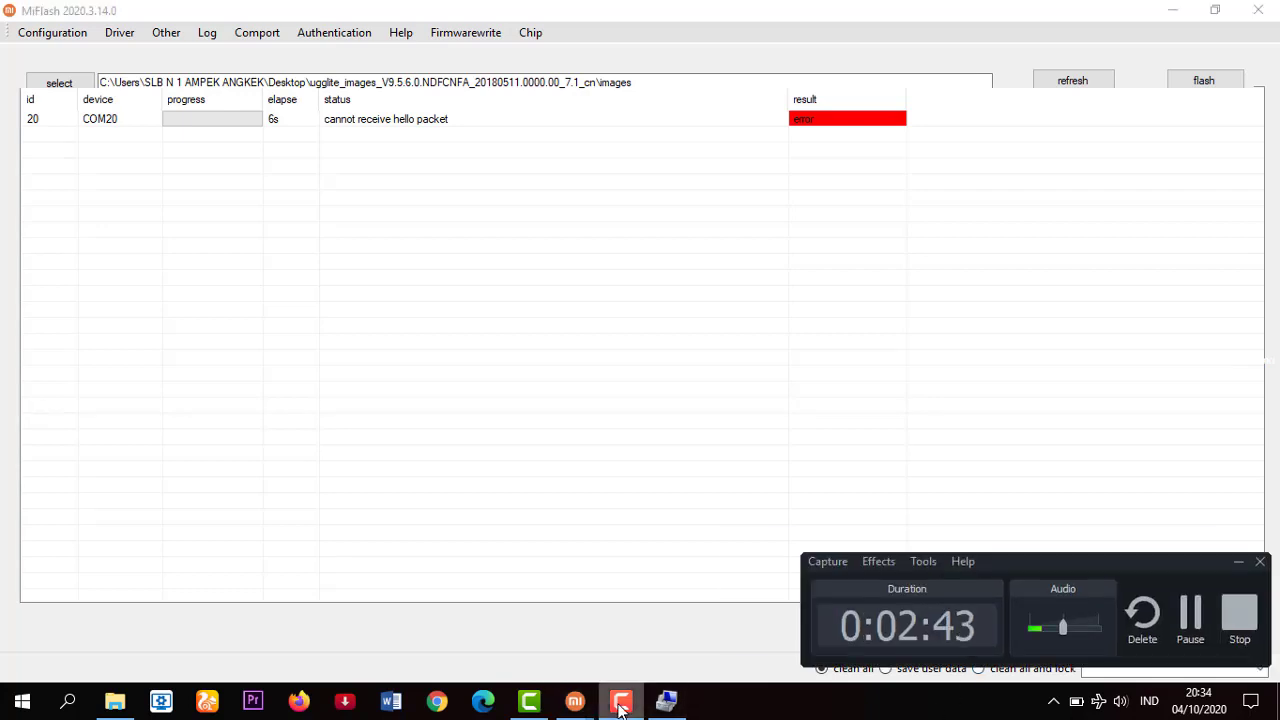
pyautogui.click(1186, 628)
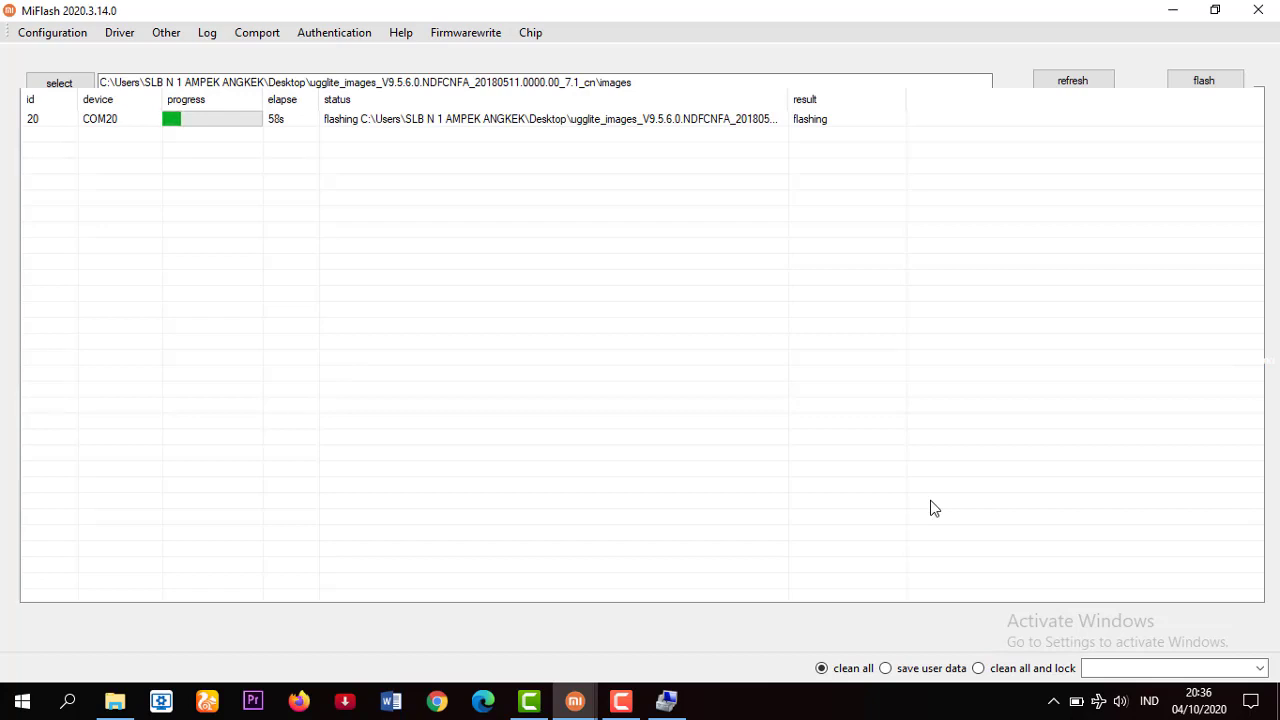
pyautogui.click(621, 700)
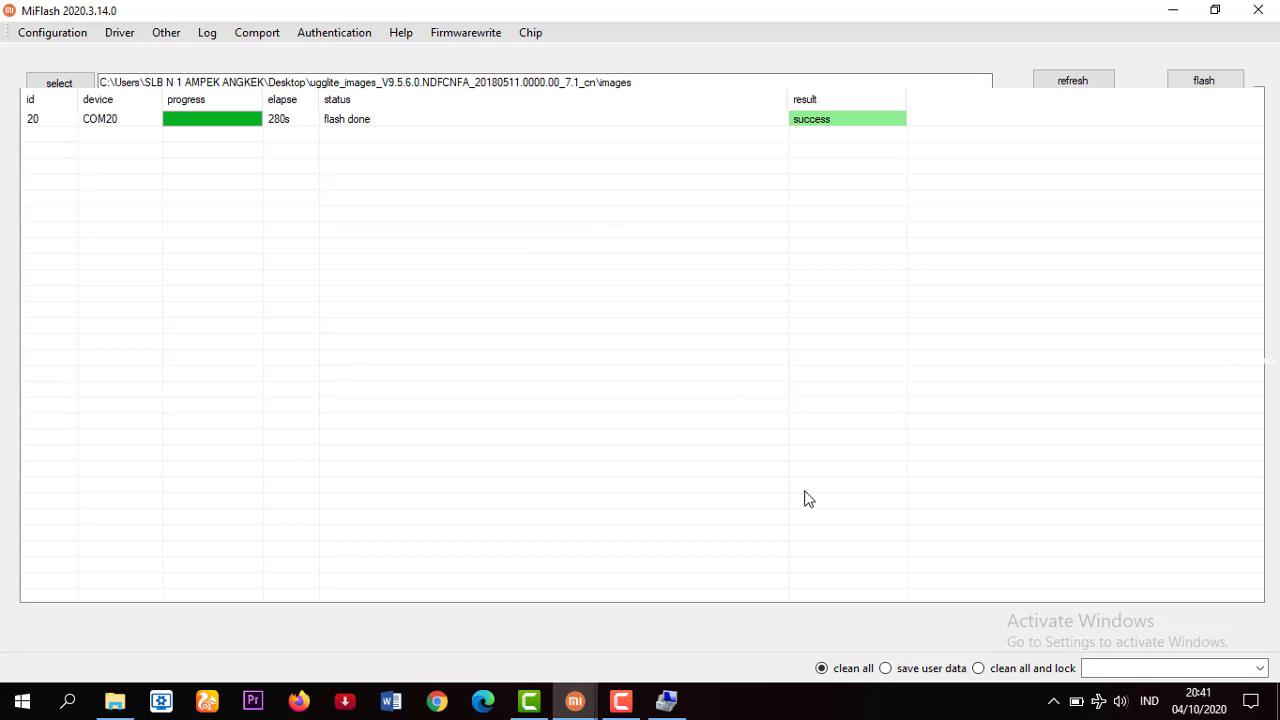
pyautogui.click(621, 703)
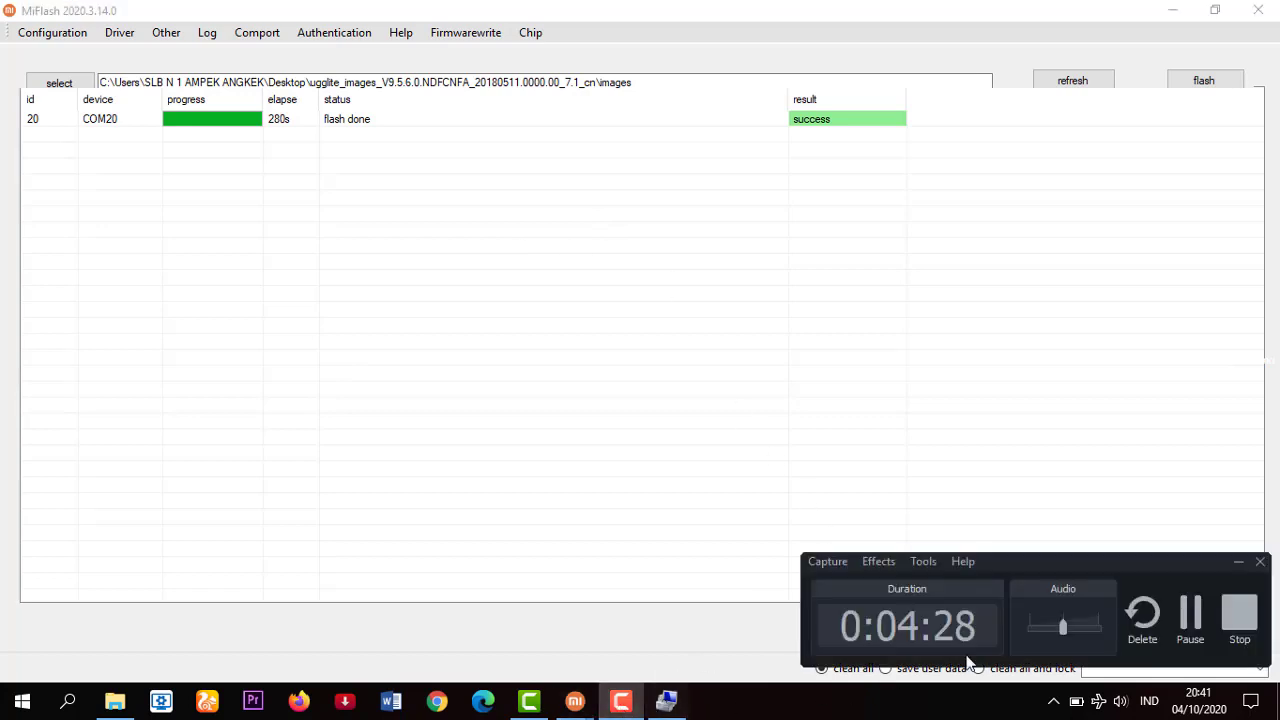
pyautogui.click(1239, 612)
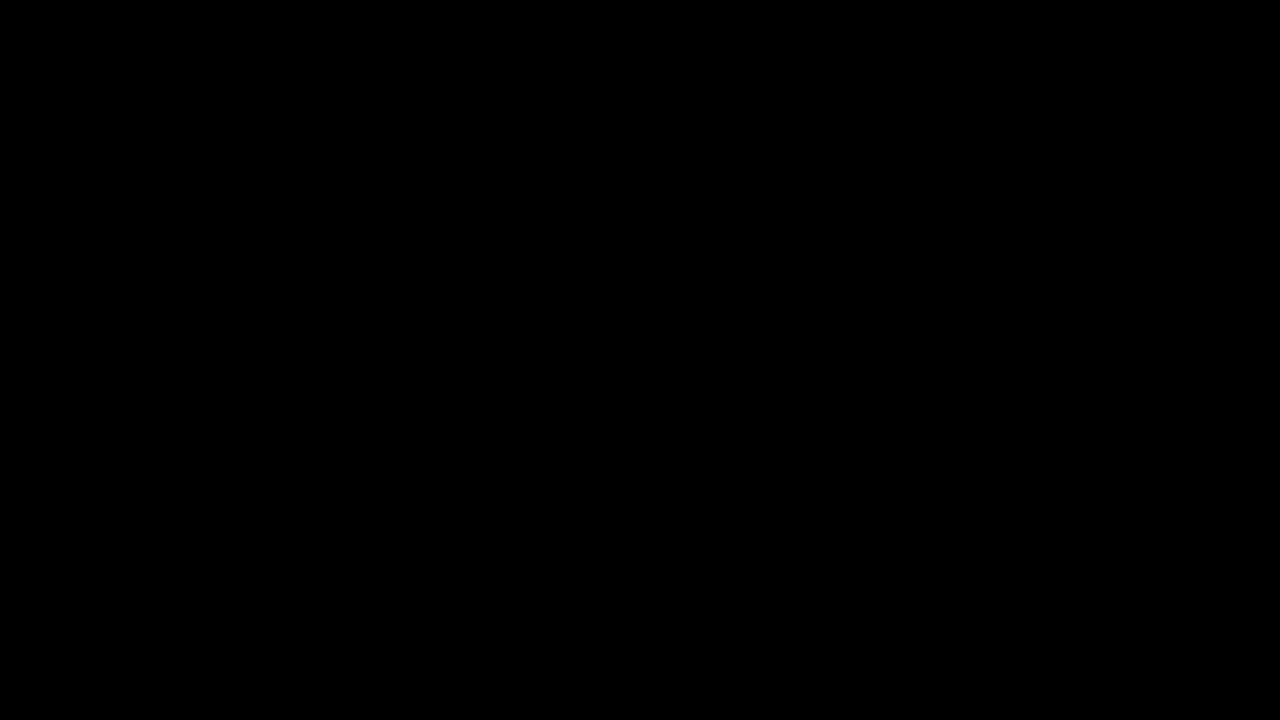